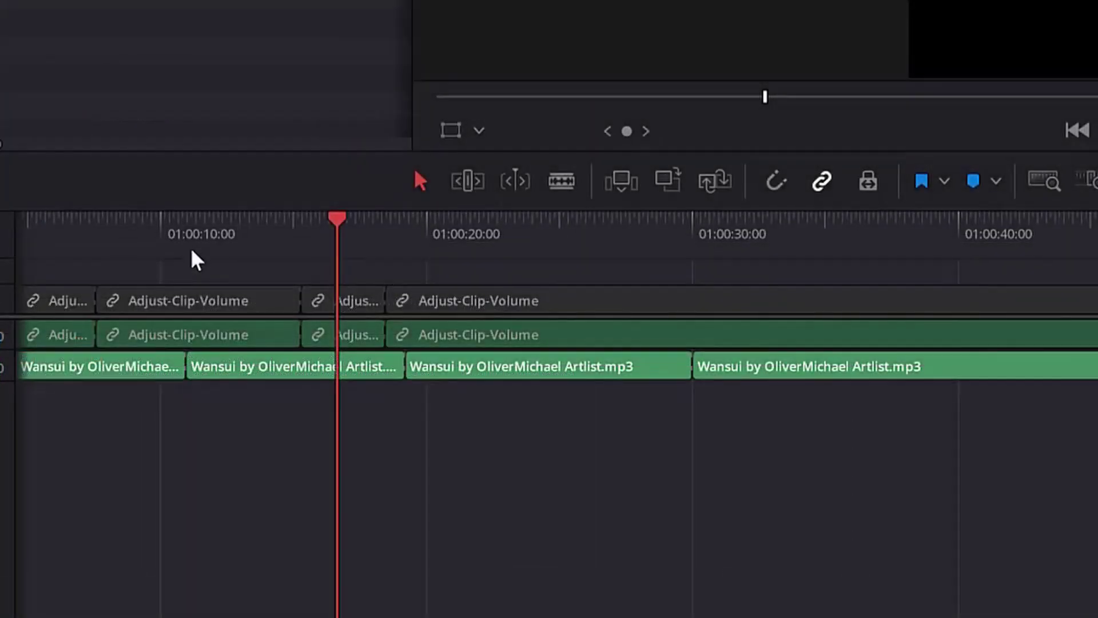
Step: Preview the music briefly, then try dragging track A2 taller and back down
left_click(193, 219)
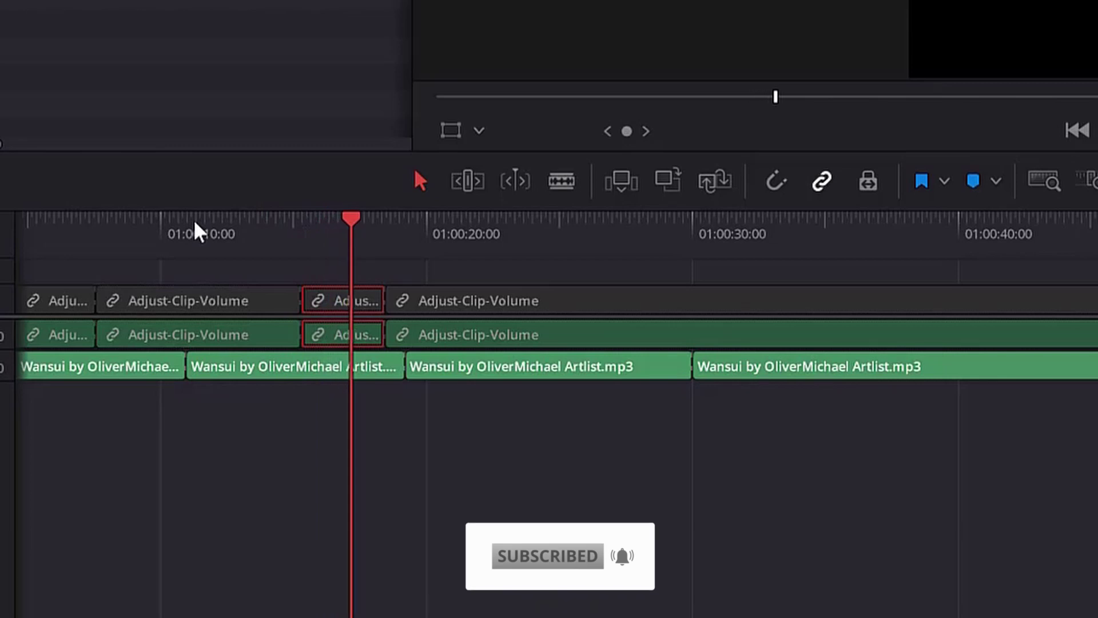
key("space")
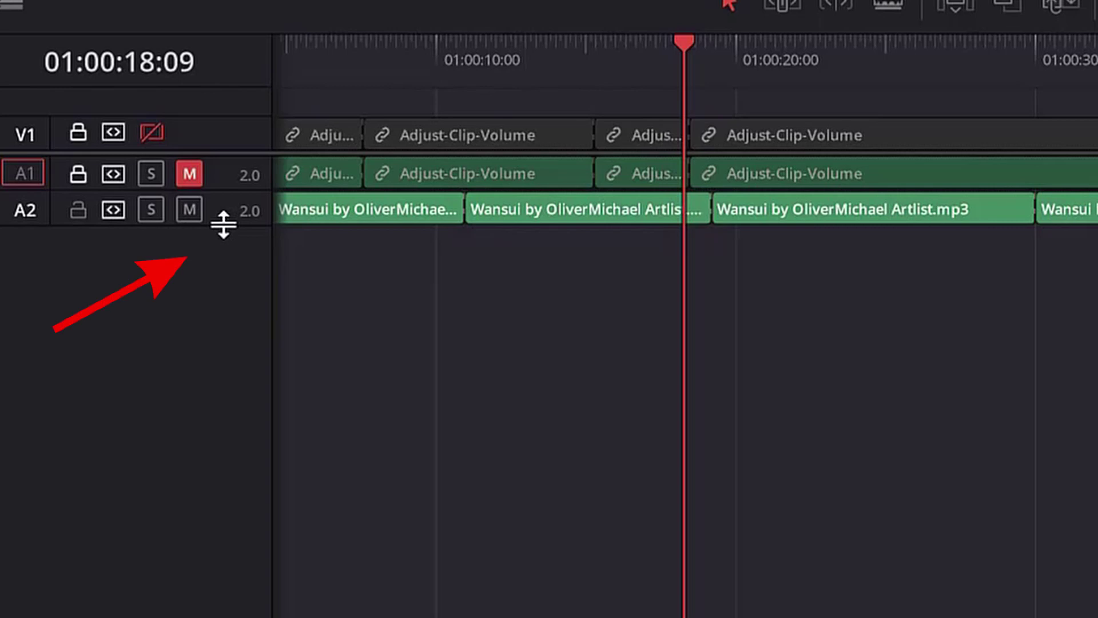
left_click_drag(223, 225, 207, 616)
left_click_drag(104, 551, 97, 380)
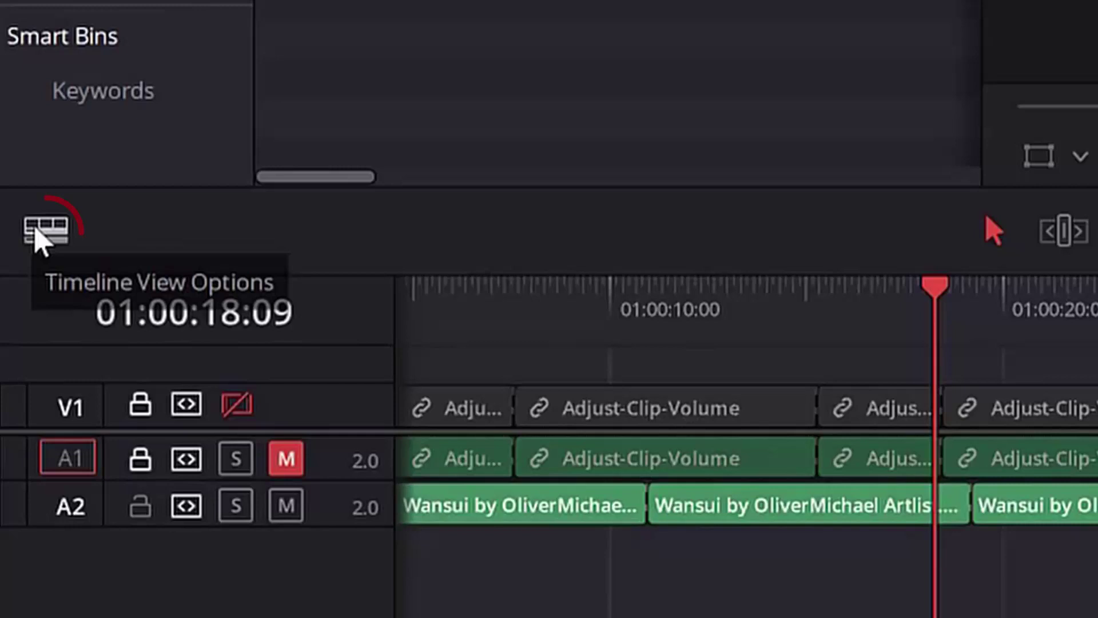
Step: Enlarge audio track height in the timeline view options and stretch A2 to show the Wansui waveforms
left_click(35, 235)
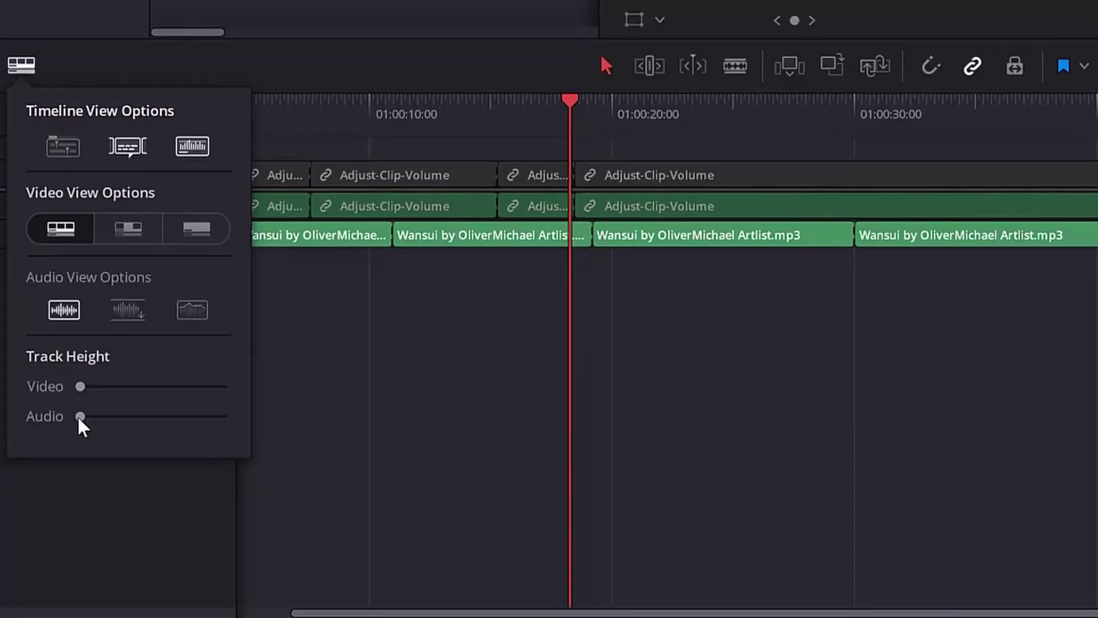
mouse_move(79, 418)
left_mouse_down()
mouse_move(200, 417)
mouse_move(83, 418)
left_mouse_up()
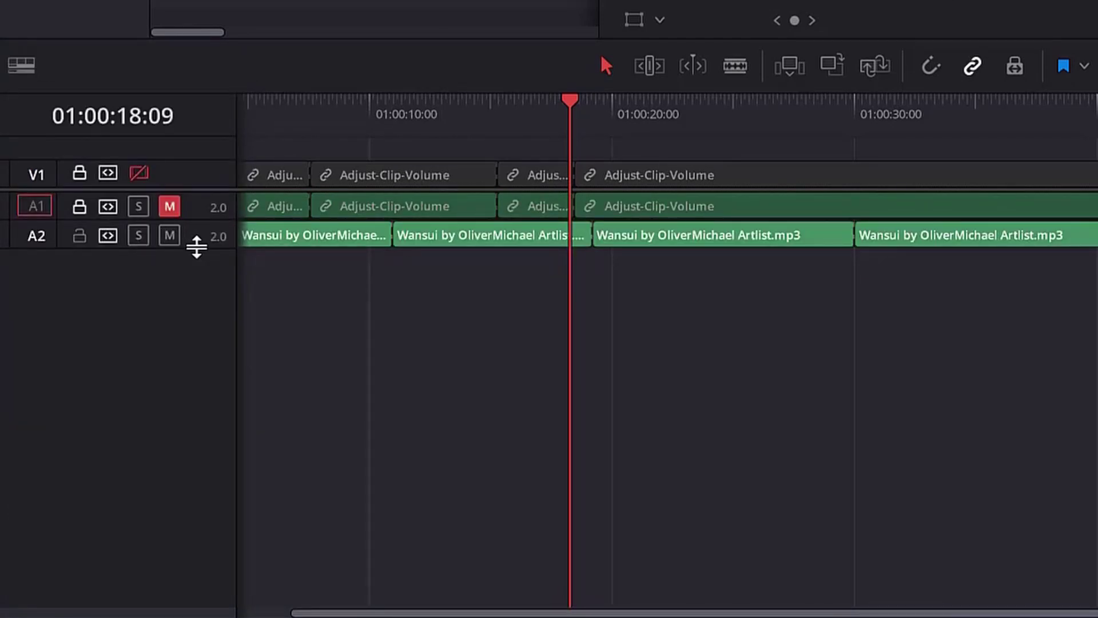
left_click_drag(196, 248, 200, 432)
scroll(200, 432, "left", 3)
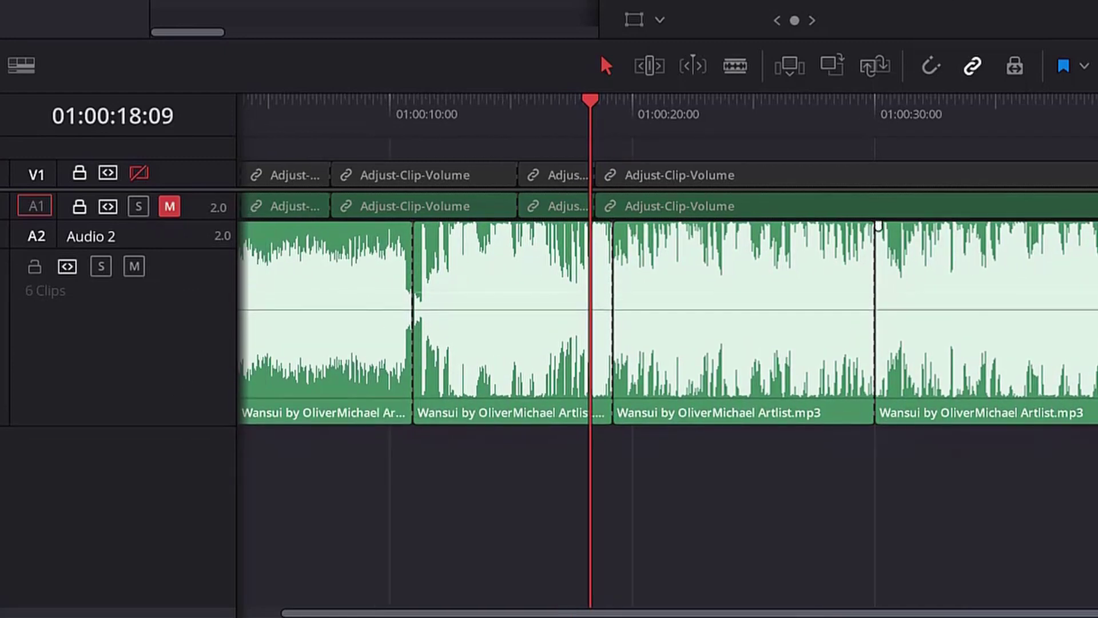
scroll(199, 433, "up", 3)
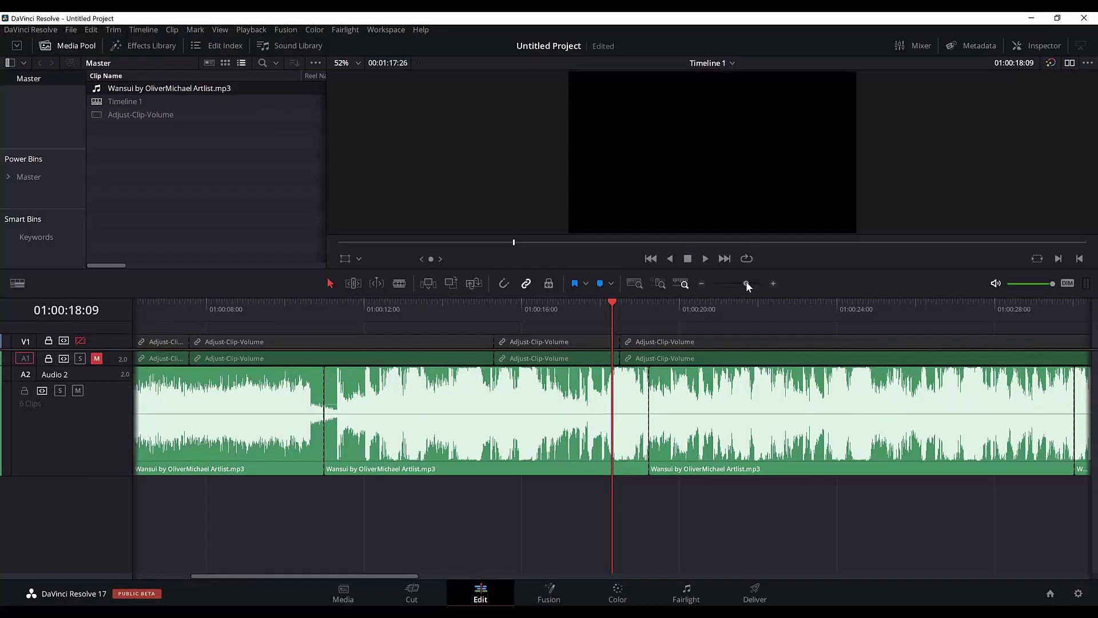
Step: Drag the Wansui clip's volume line down to about -6.82 dB, play from 01:00:15, then select the clip
left_click(746, 283)
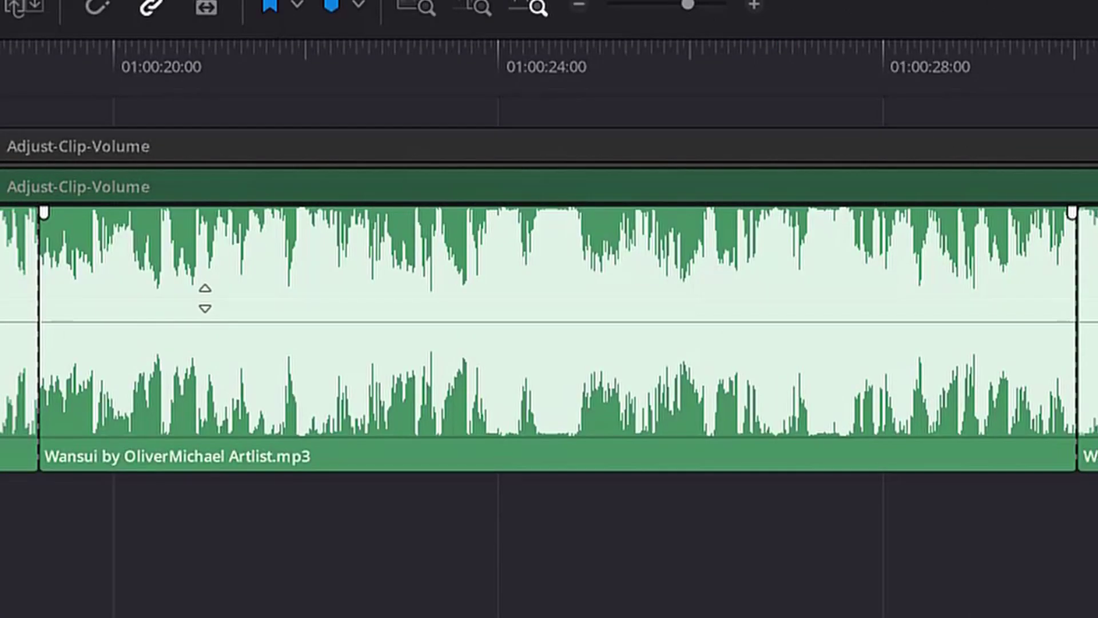
left_click_drag(205, 298, 221, 353)
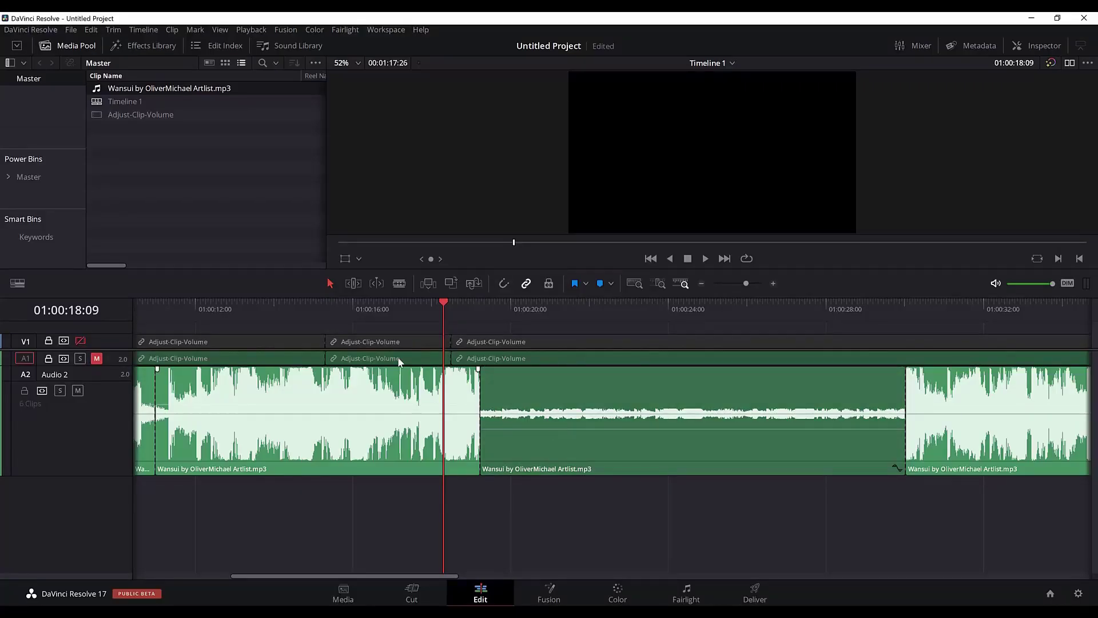
left_click(337, 303)
key("space")
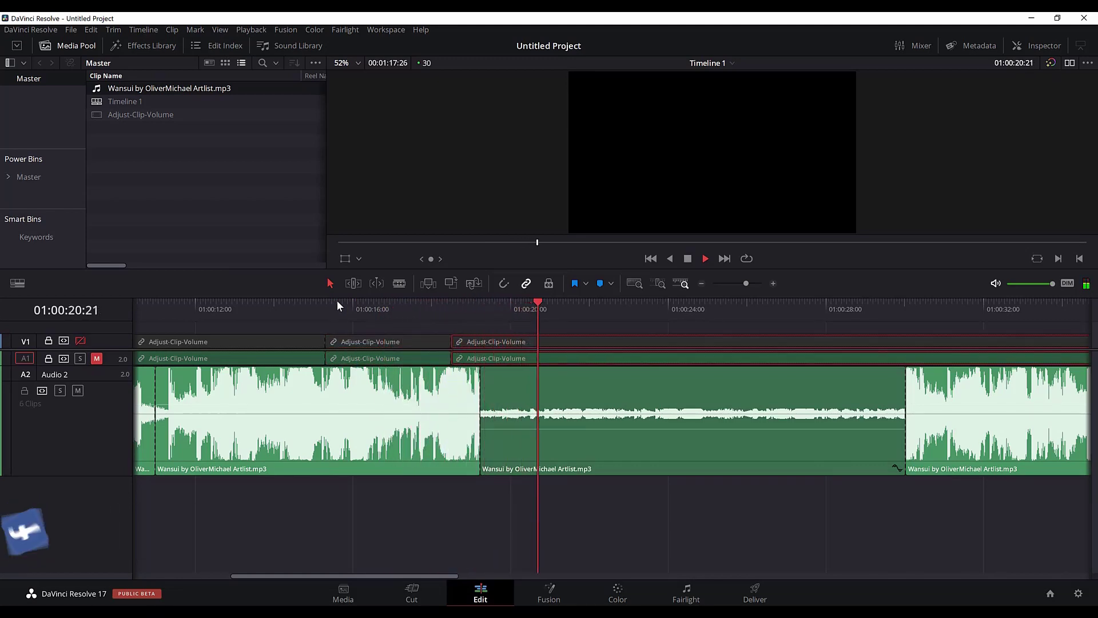
key("space")
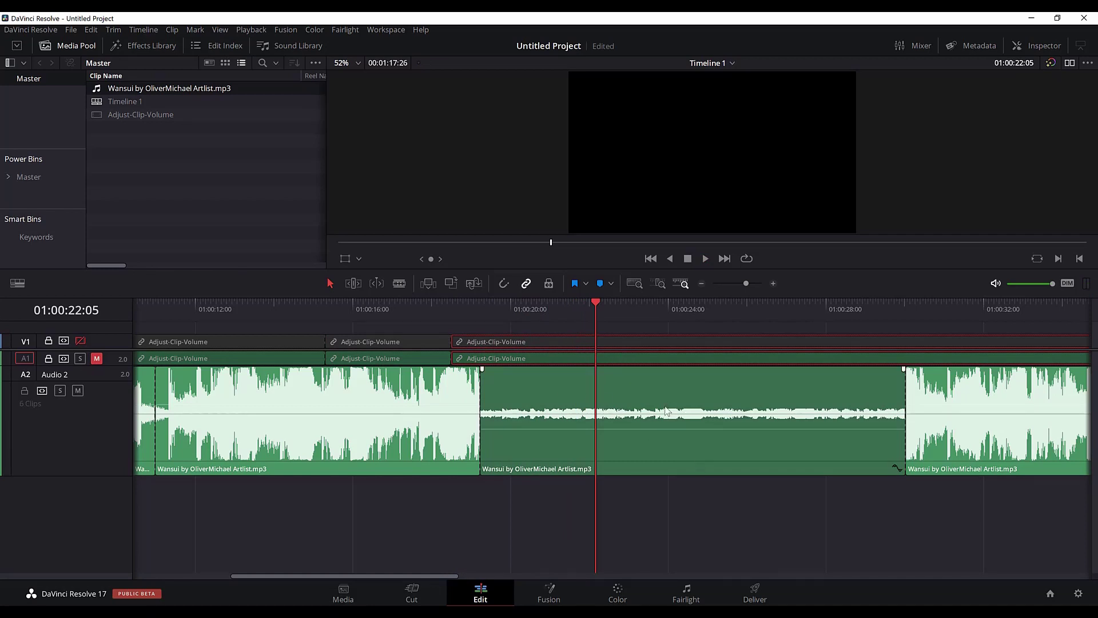
left_click(548, 505)
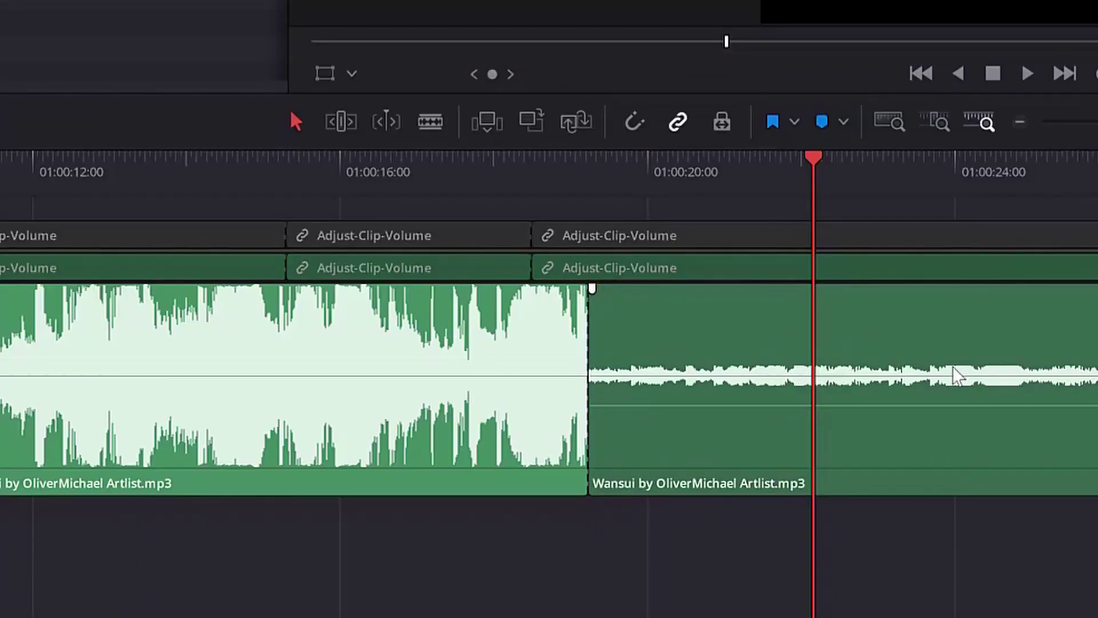
left_click(752, 458)
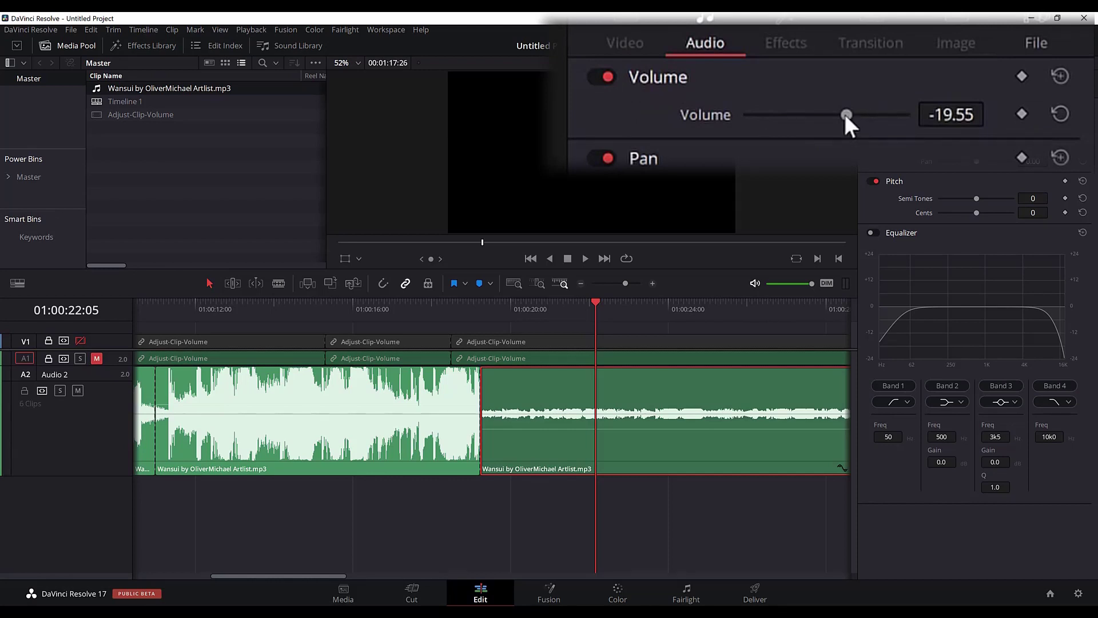
Step: Test levels with the Inspector Volume slider, then reset the Wansui clip's volume to 0.00 dB
mouse_move(846, 114)
left_mouse_down()
mouse_move(777, 115)
mouse_move(895, 115)
mouse_move(849, 115)
left_mouse_up()
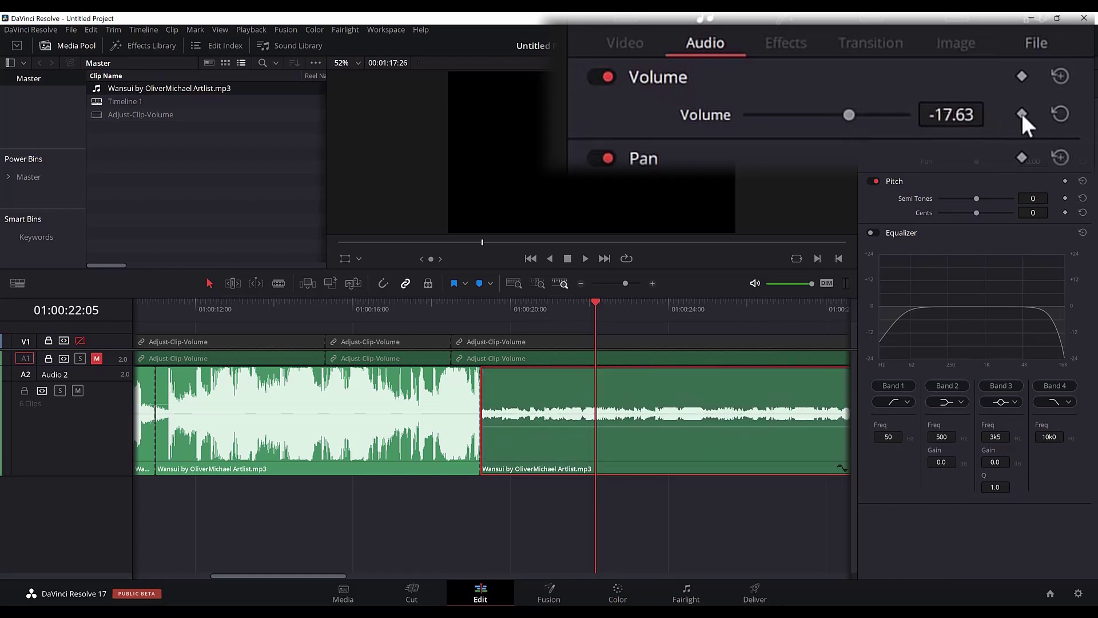
left_click(1057, 78)
Step: Lower the Wansui clip 3 dB twice, via Clip > Audio and Alt+Shift+-, to -6.00 dB
scroll(449, 513, "right", 3)
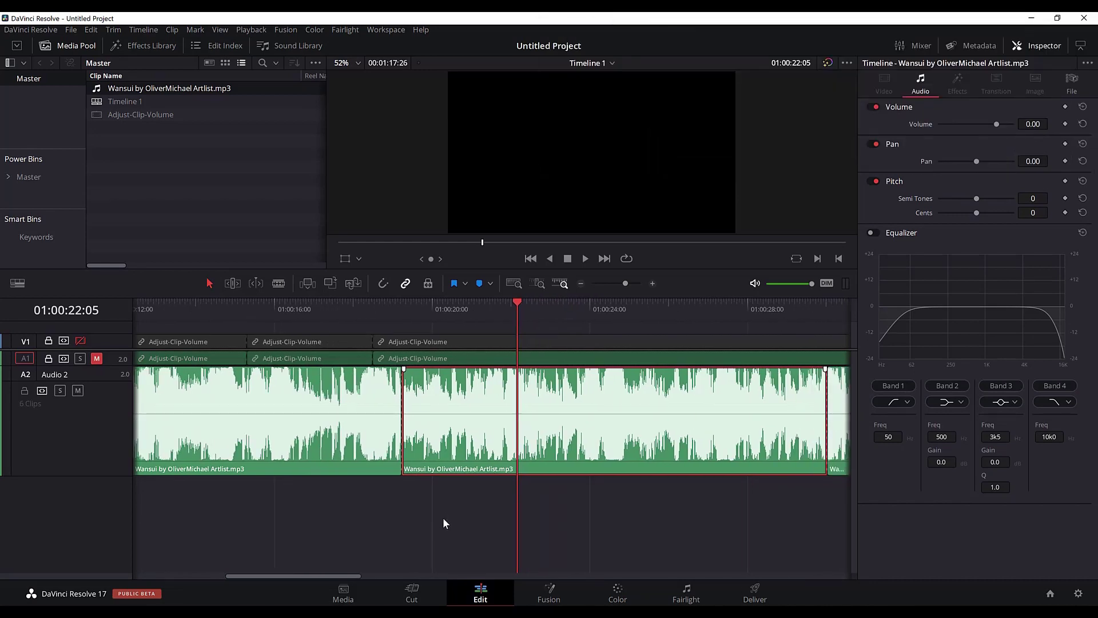
scroll(452, 520, "left", 1)
scroll(440, 521, "right", 2)
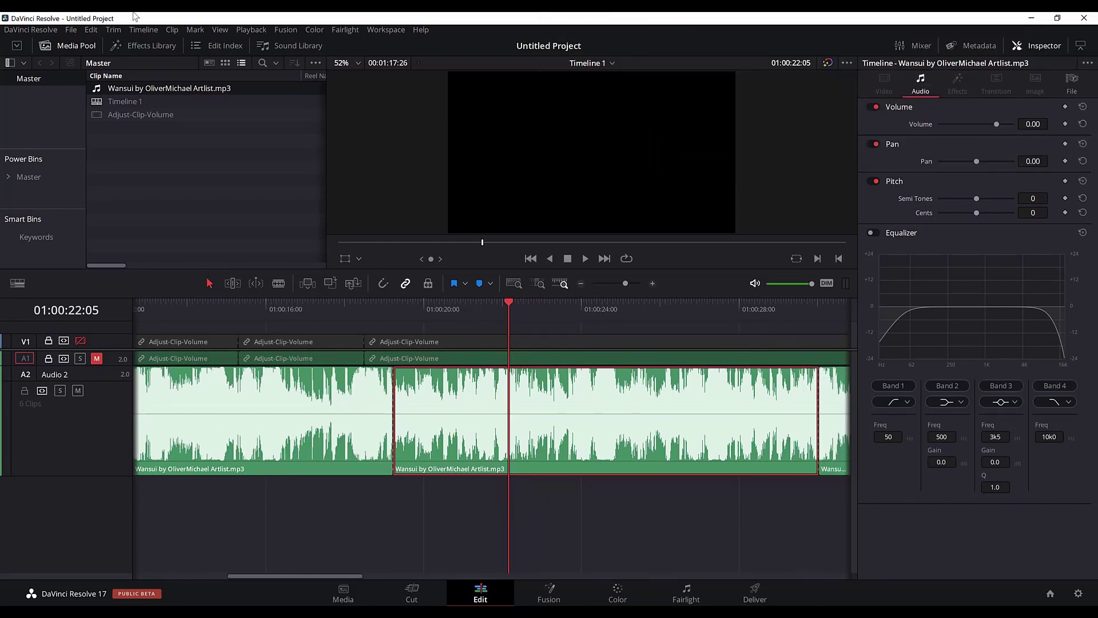
left_click(171, 29)
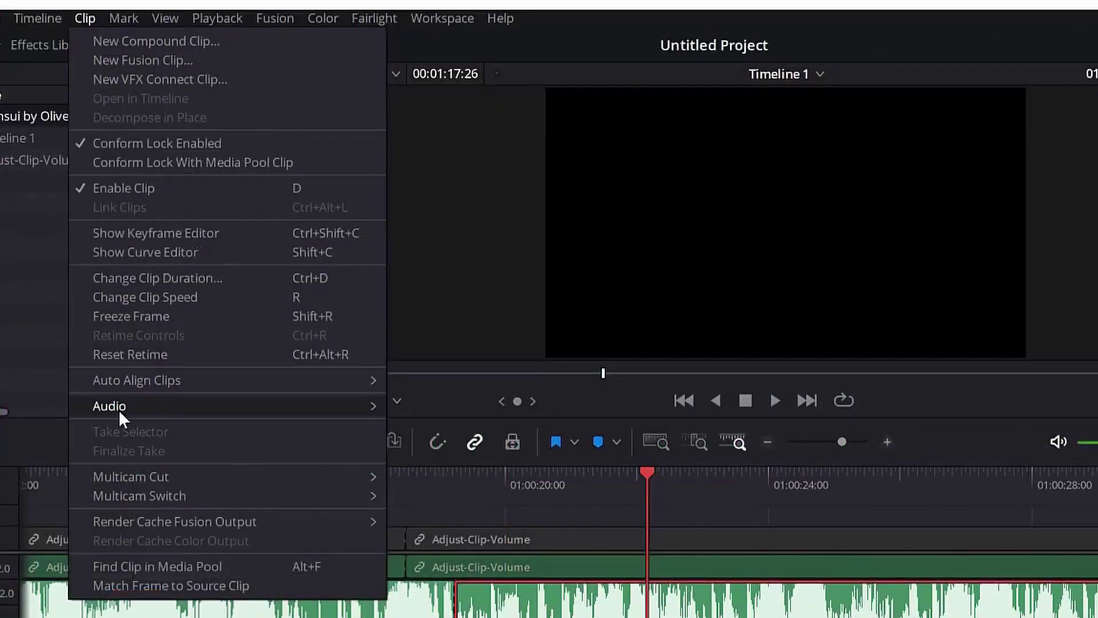
mouse_move(118, 409)
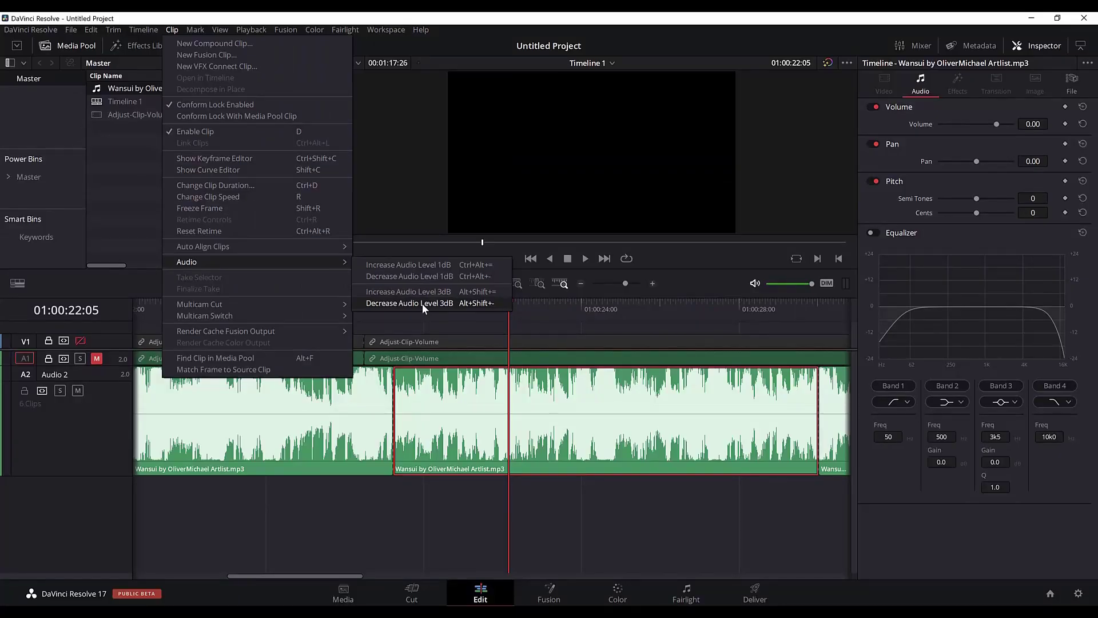
left_click(422, 303)
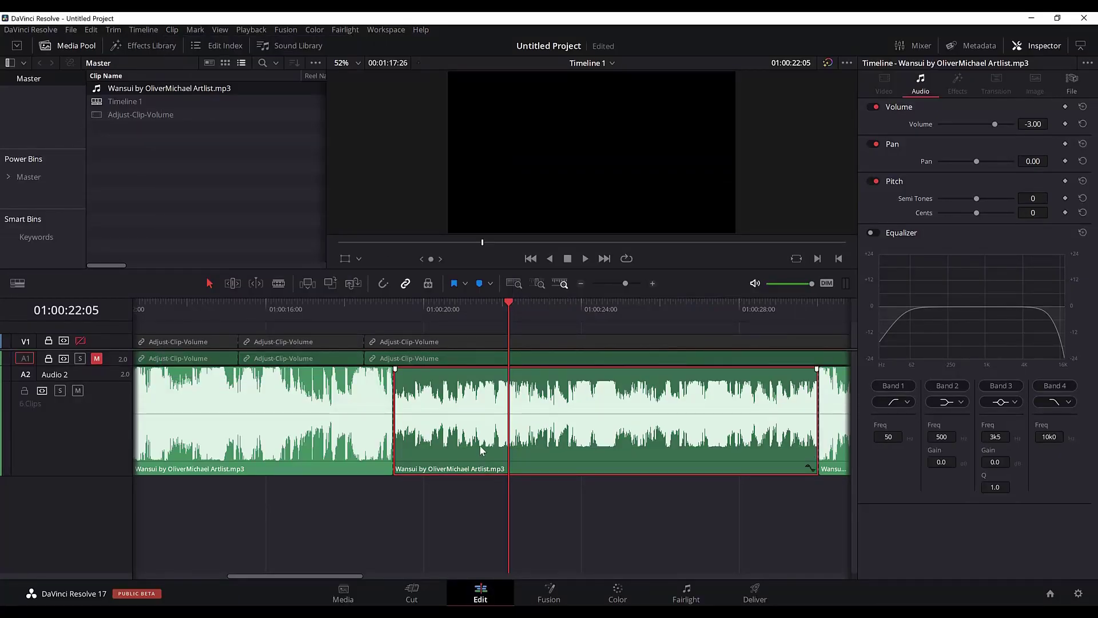
key("alt+shift+minus")
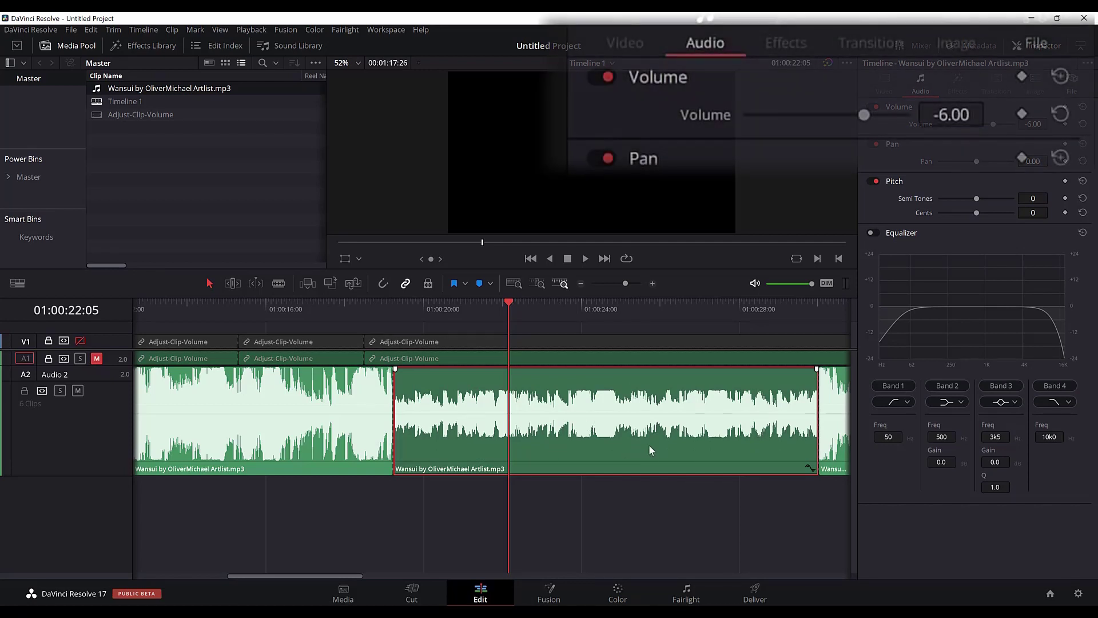
left_click(964, 115)
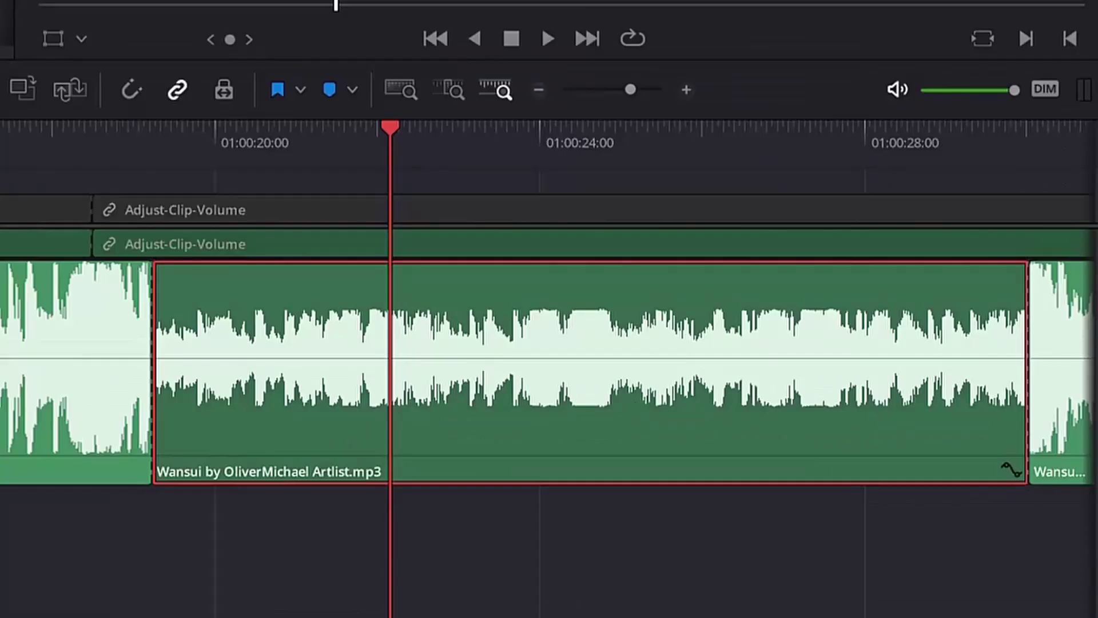
left_click(592, 484)
Step: Add Inspector volume keyframes on the Wansui clip at about 01:00:20 and 01:00:24
left_click(543, 375)
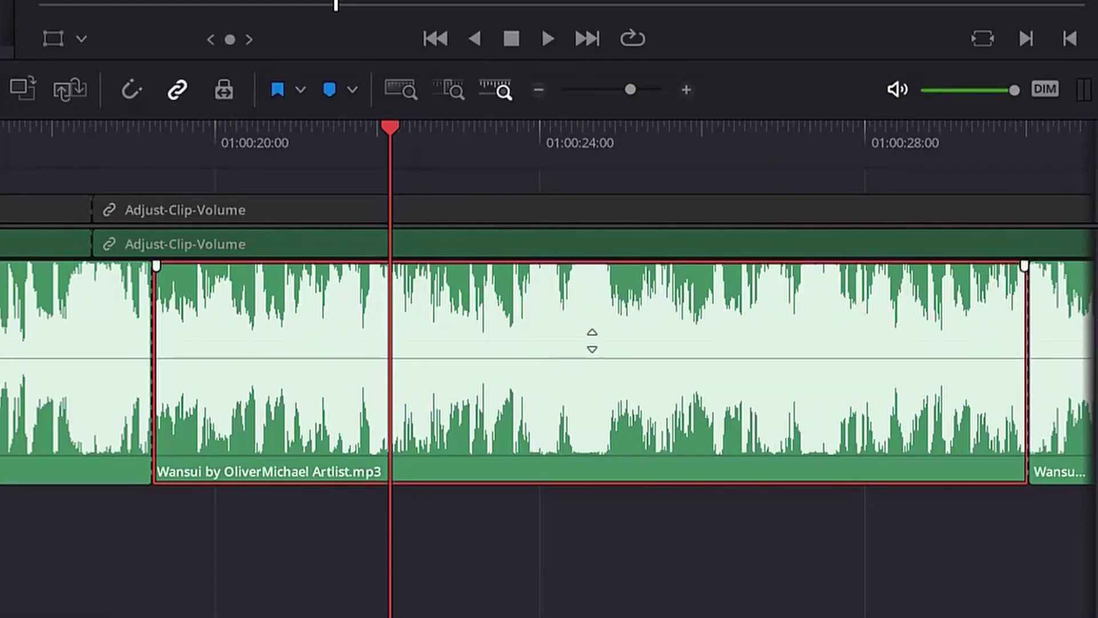
left_click_drag(377, 142, 266, 141)
left_click(282, 326)
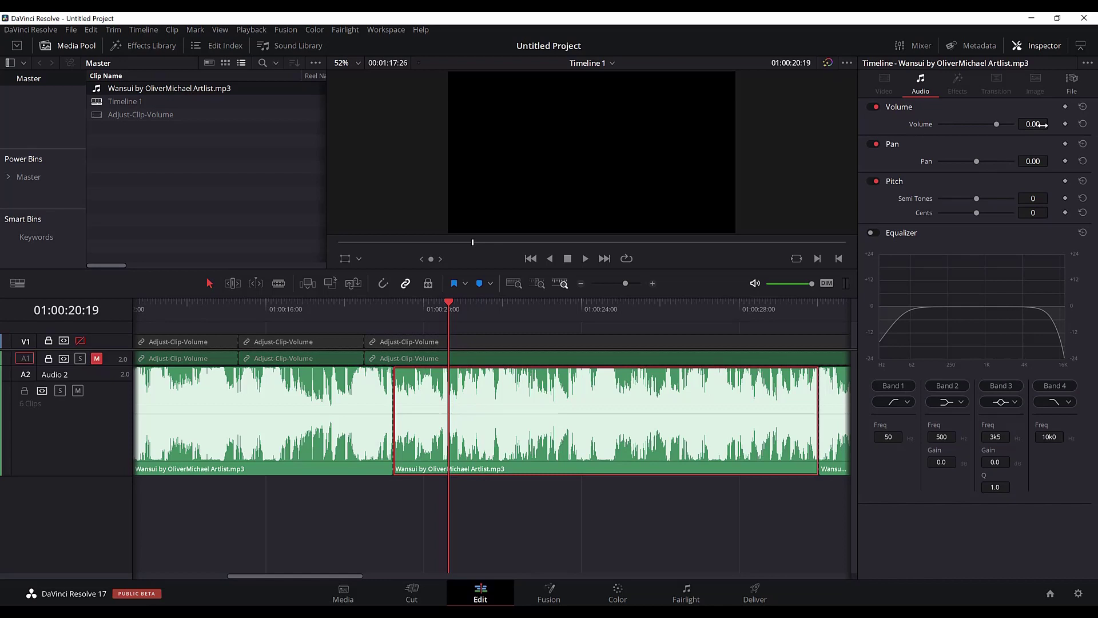
left_click(1065, 124)
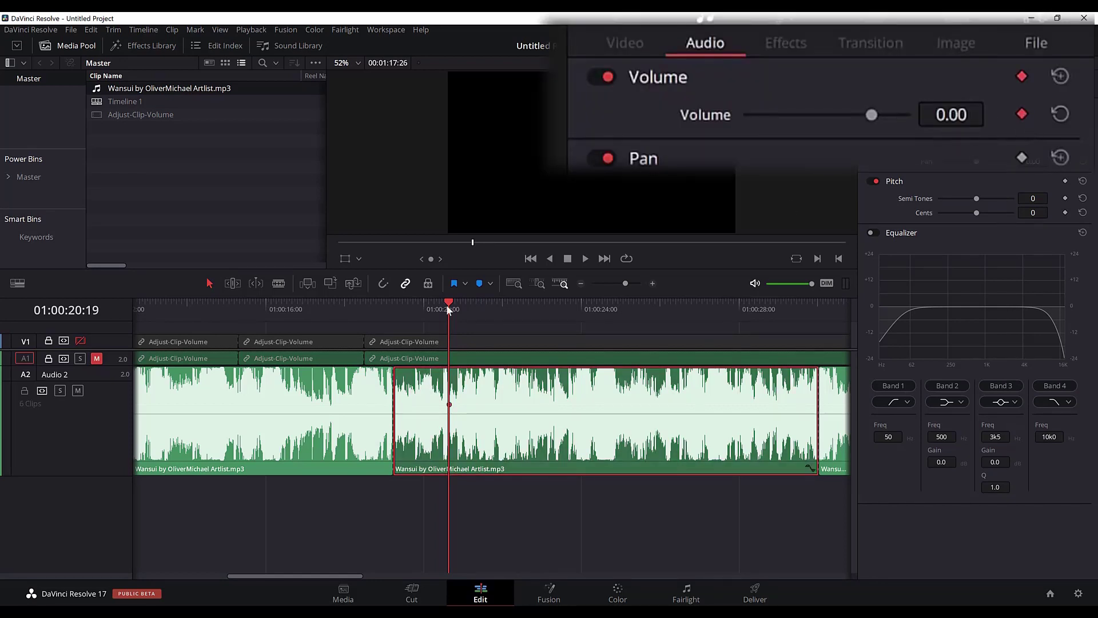
left_click(450, 305)
left_click_drag(478, 304, 592, 308)
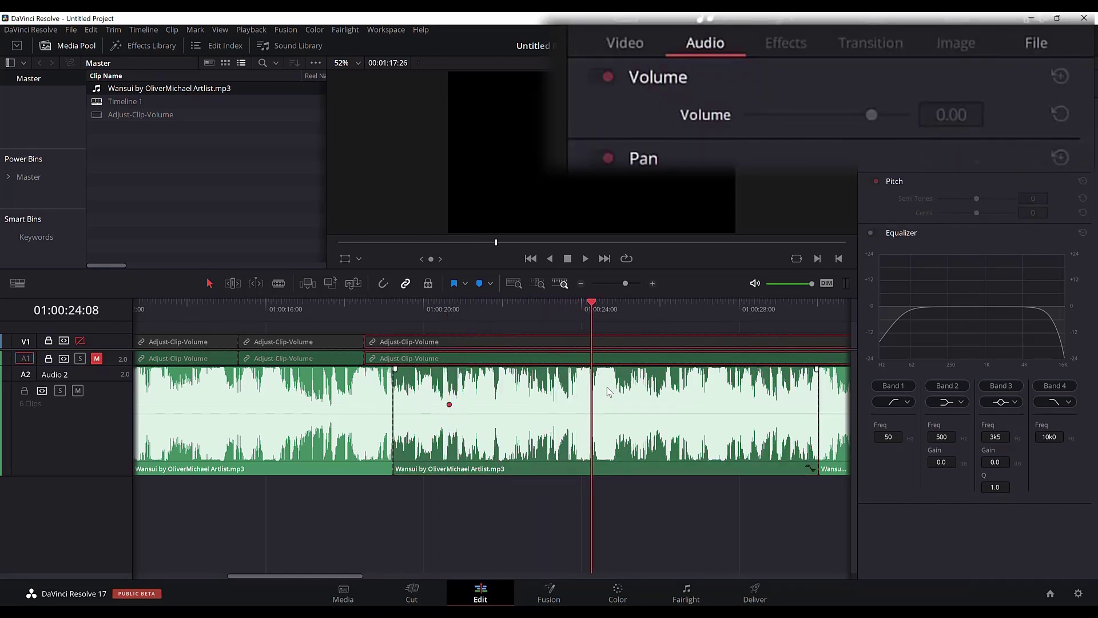
left_click(795, 378)
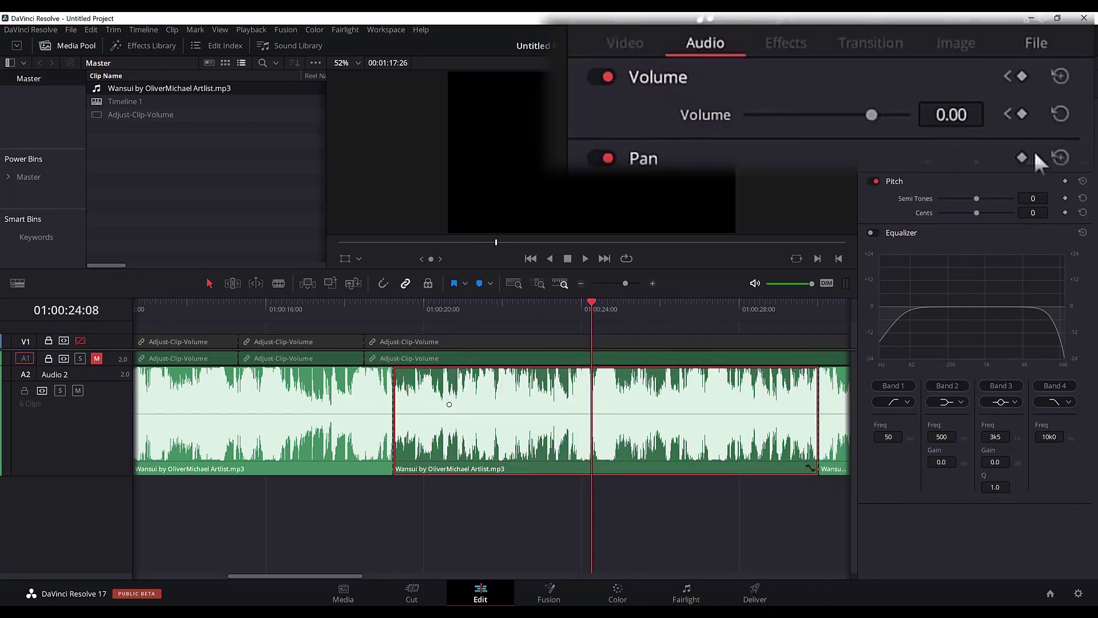
left_click(1023, 115)
left_click(581, 309)
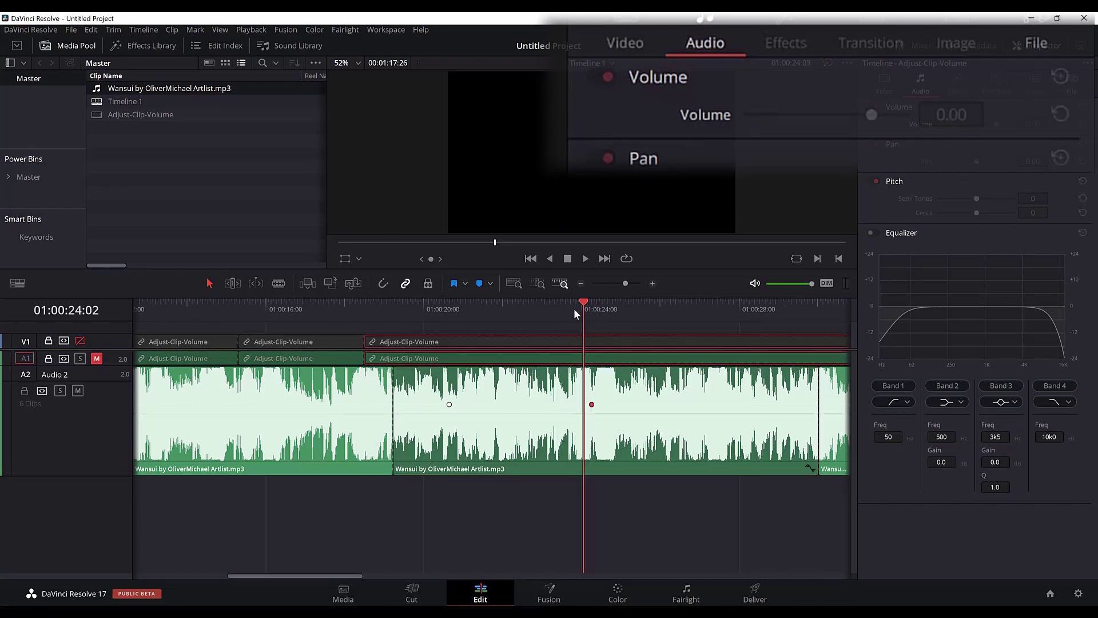
Step: Pull the second keyframe below -11.82 dB, preview the fade, then reset volume to 0.00
left_click(547, 313)
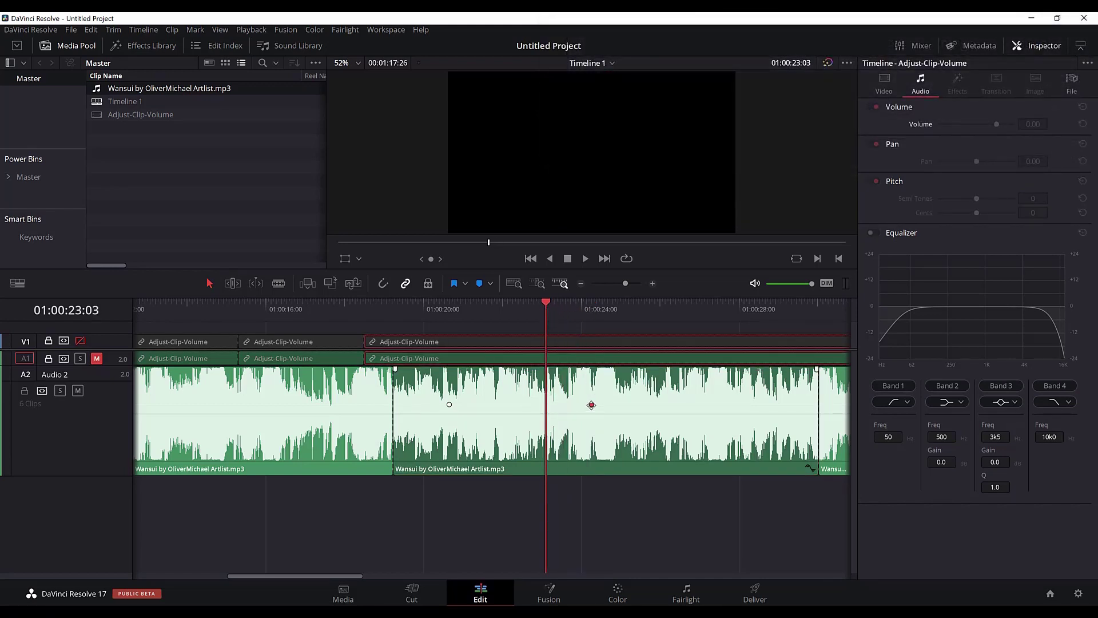
left_click_drag(592, 405, 592, 420)
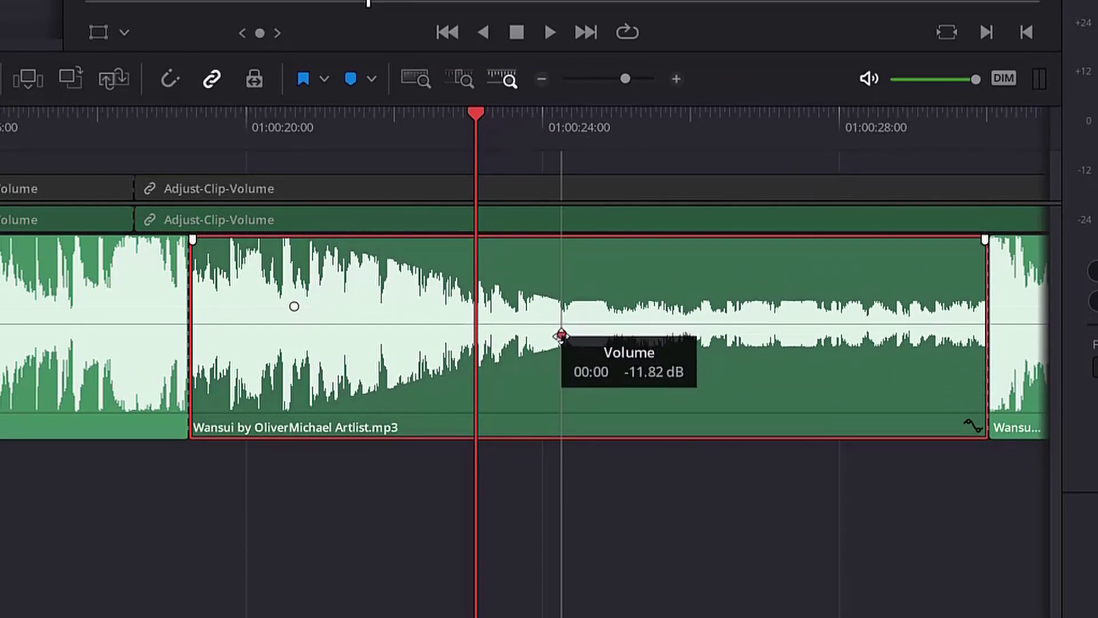
left_click_drag(562, 335, 561, 349)
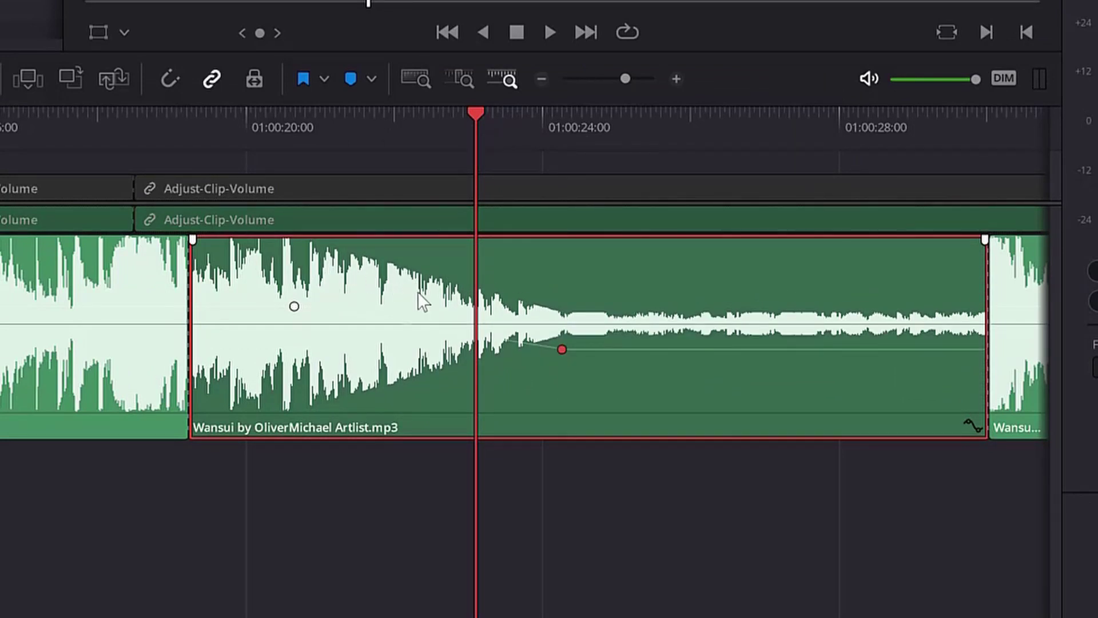
left_click(194, 114)
key("space")
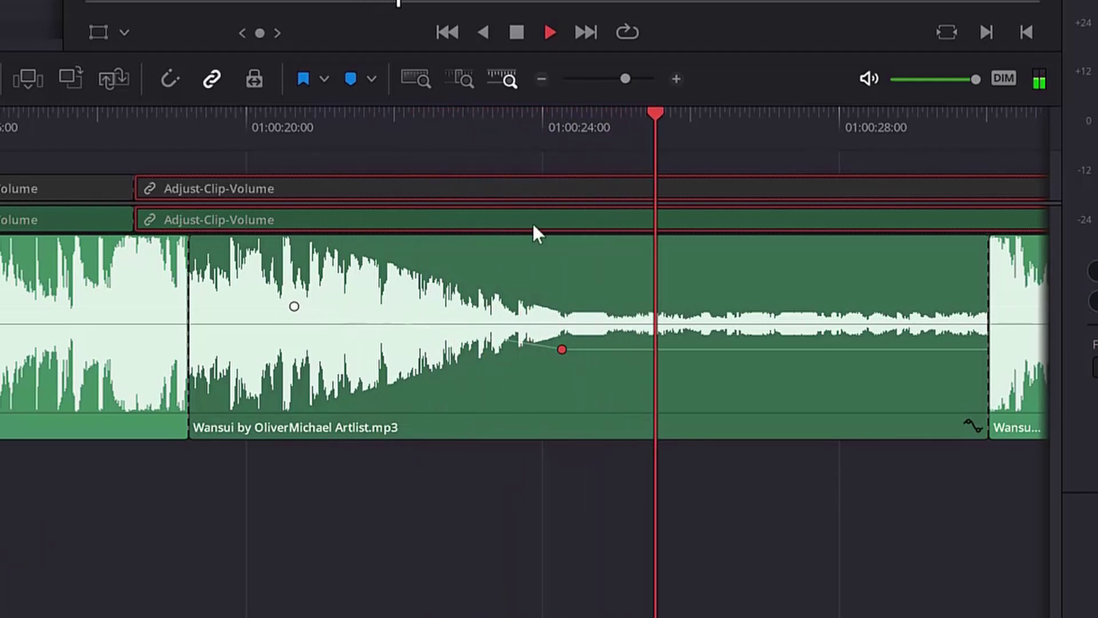
key("space")
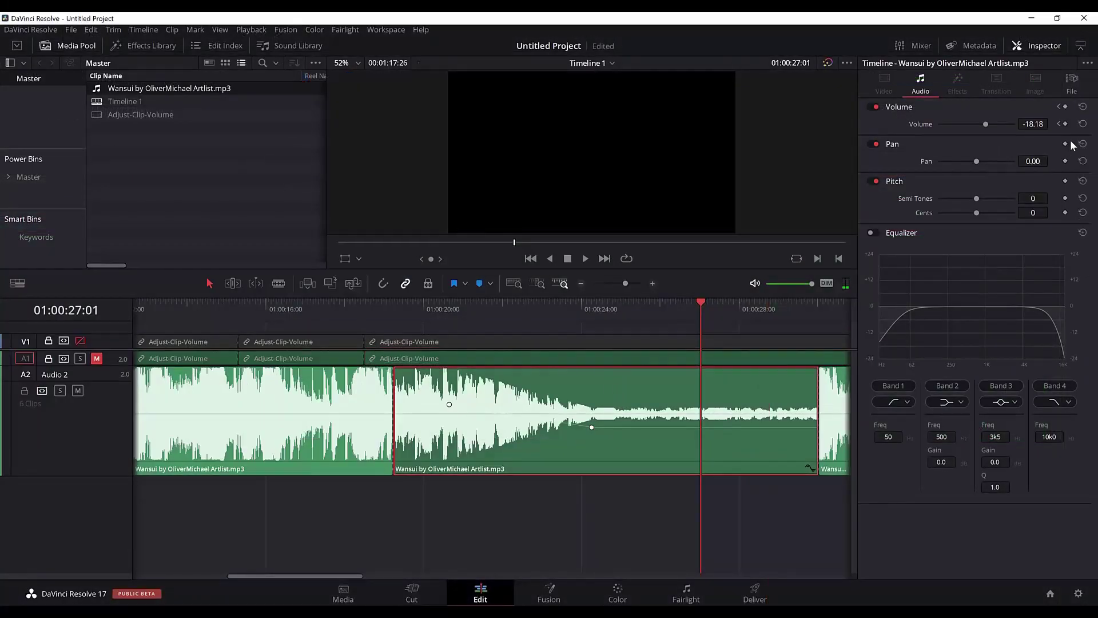
left_click(1083, 124)
Step: Save the project, then add four volume keyframes on the Wansui clip around 01:00:20–01:00:24
key("ctrl+s")
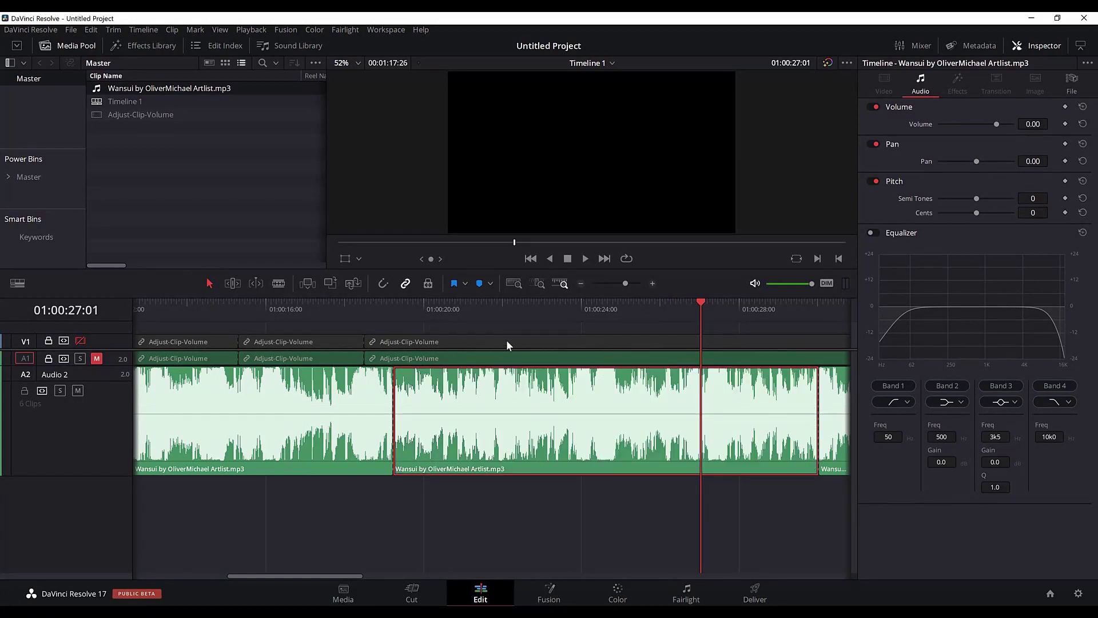
left_click_drag(475, 309, 435, 309)
left_click(454, 416)
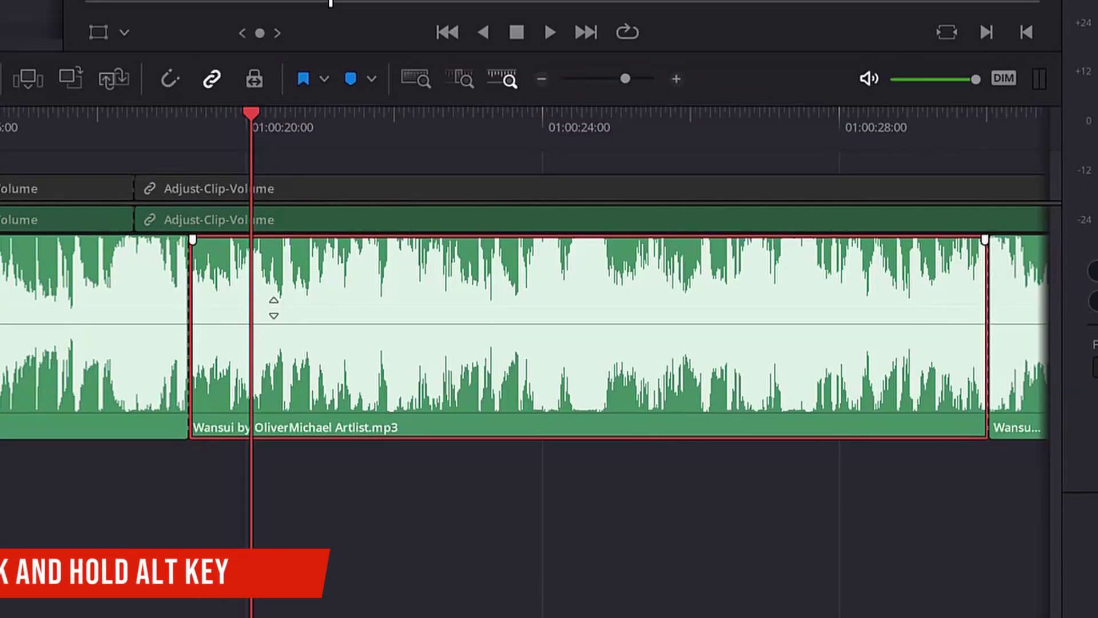
left_click(271, 306, "alt")
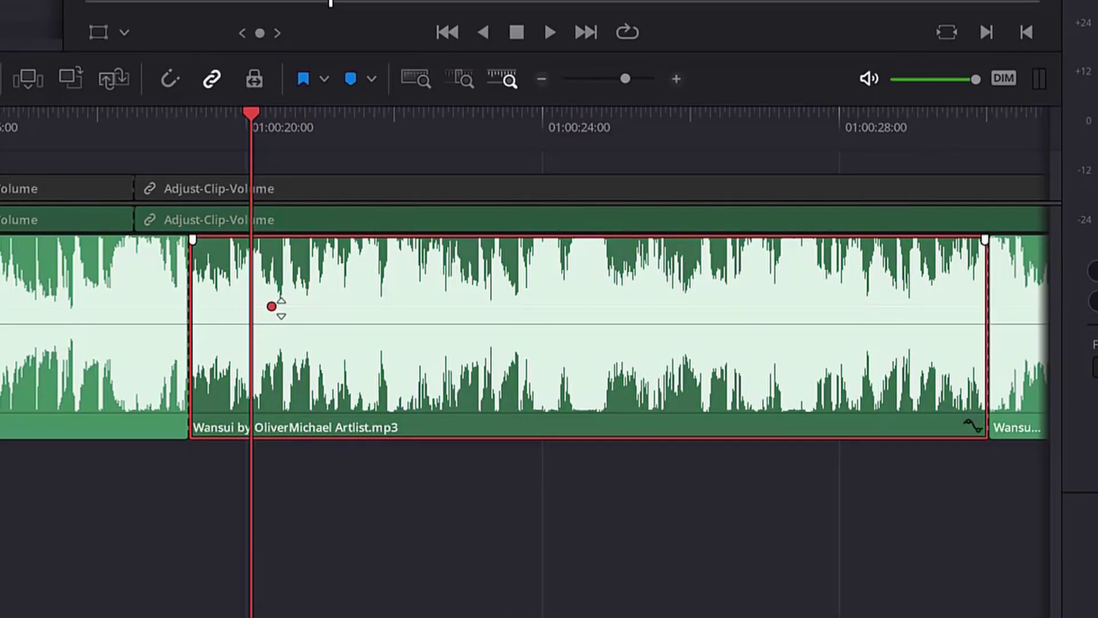
left_click(304, 306, "alt")
left_click(567, 306, "alt")
left_click(592, 306, "alt")
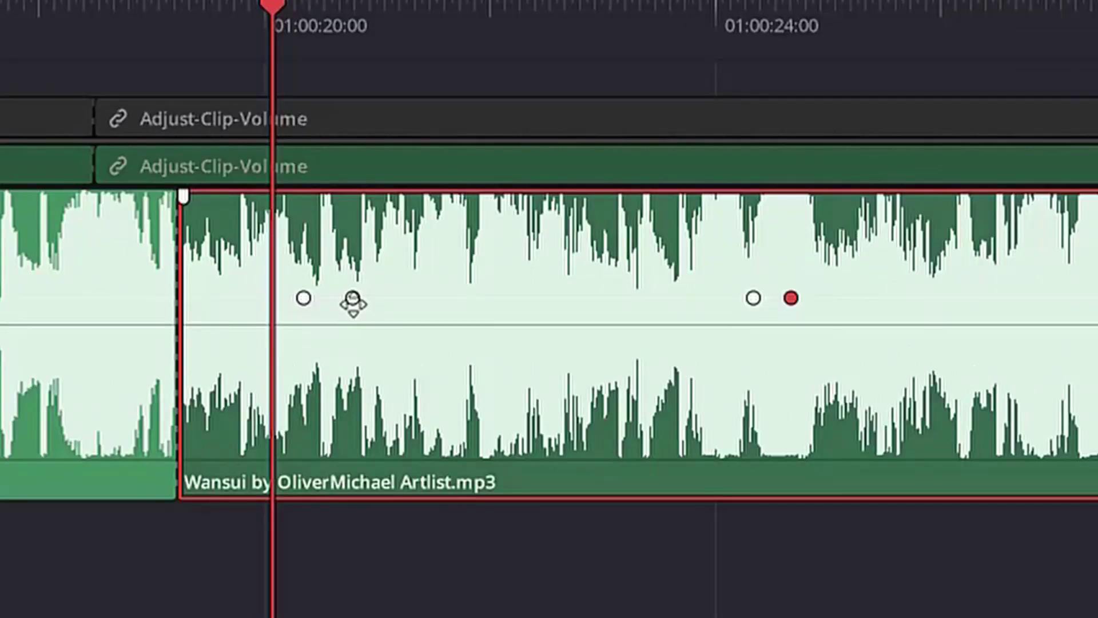
Step: Drag the middle two keyframes down to about -19.55 dB, then play and scrub through the dip
left_click_drag(304, 307, 364, 363)
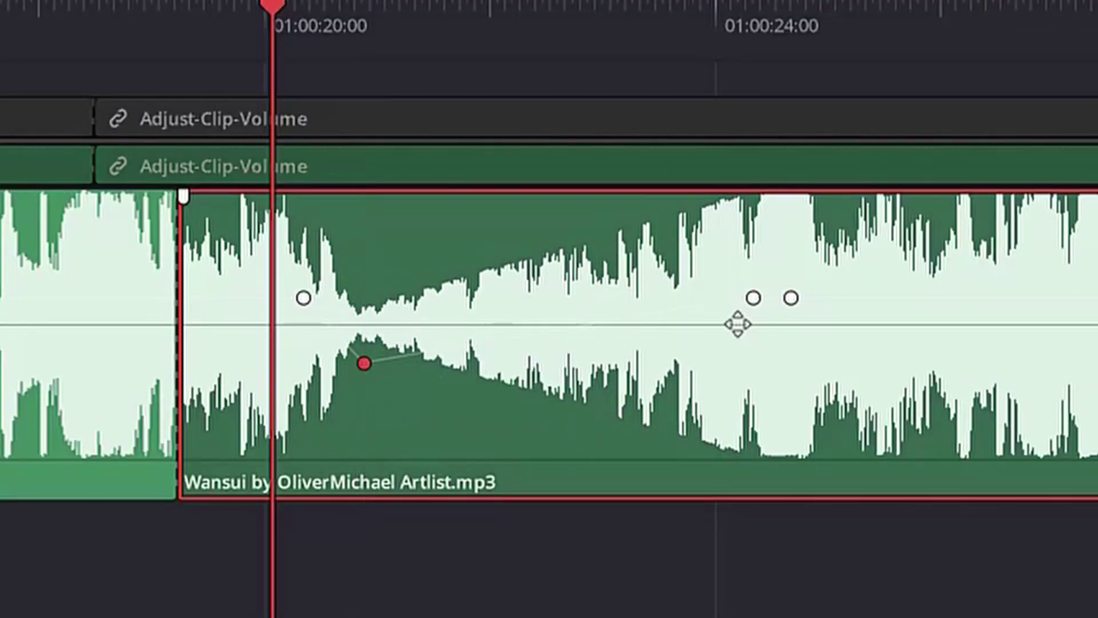
left_click_drag(753, 297, 727, 364)
left_click_drag(279, 5, 195, 23)
key("space")
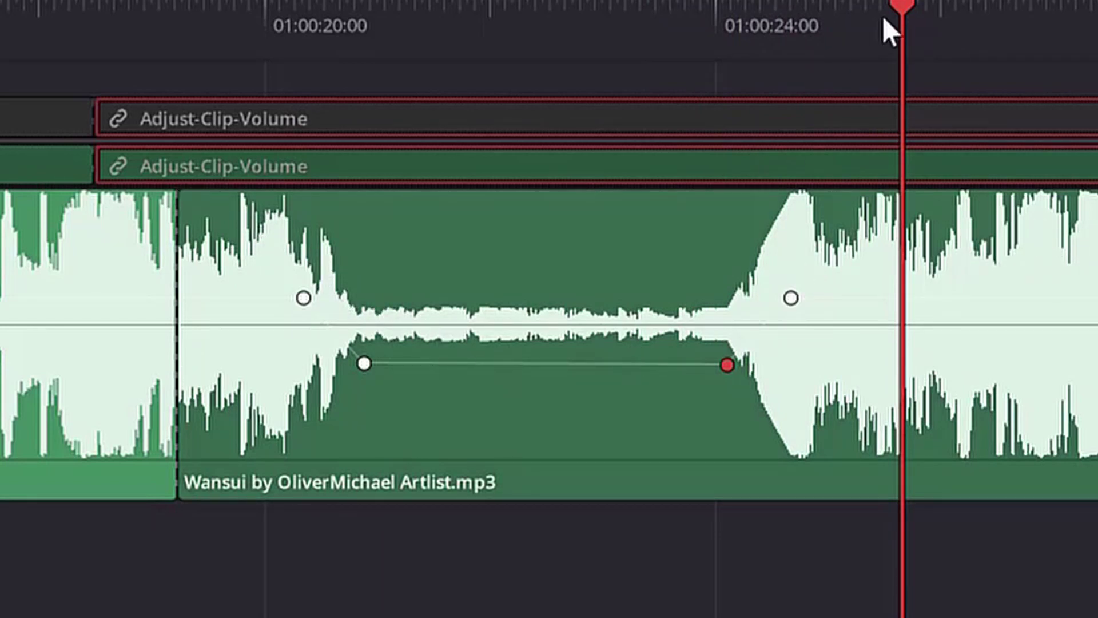
left_click(800, 26)
left_click_drag(663, 57, 302, 140)
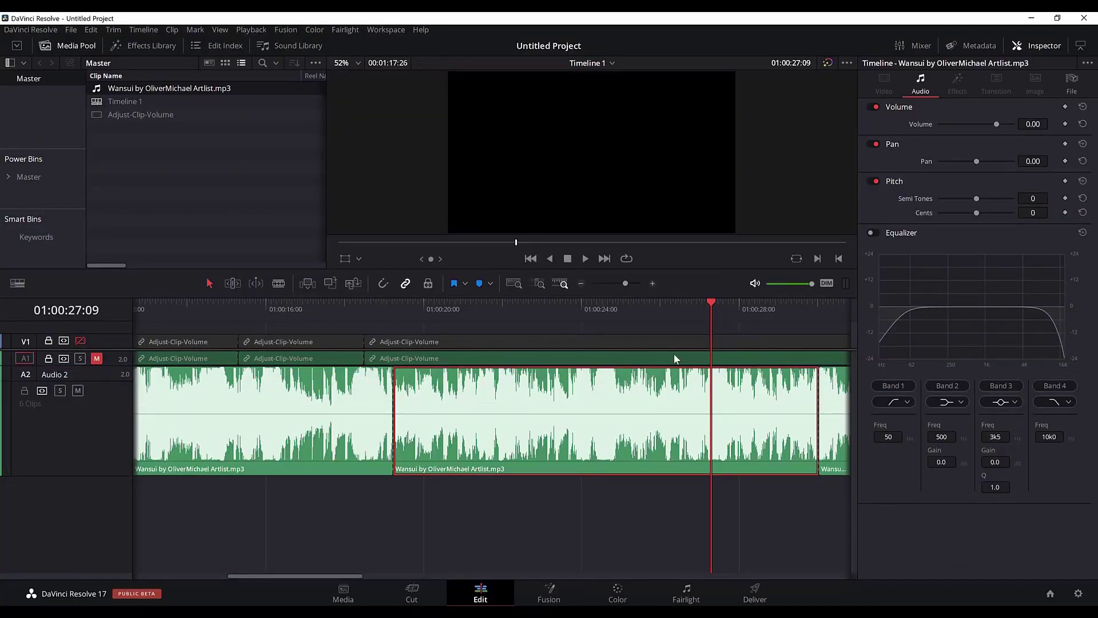
Step: Show the mixer, lower the Audio 2 fader to -15.20 dB, and view its Track Level
left_click(931, 48)
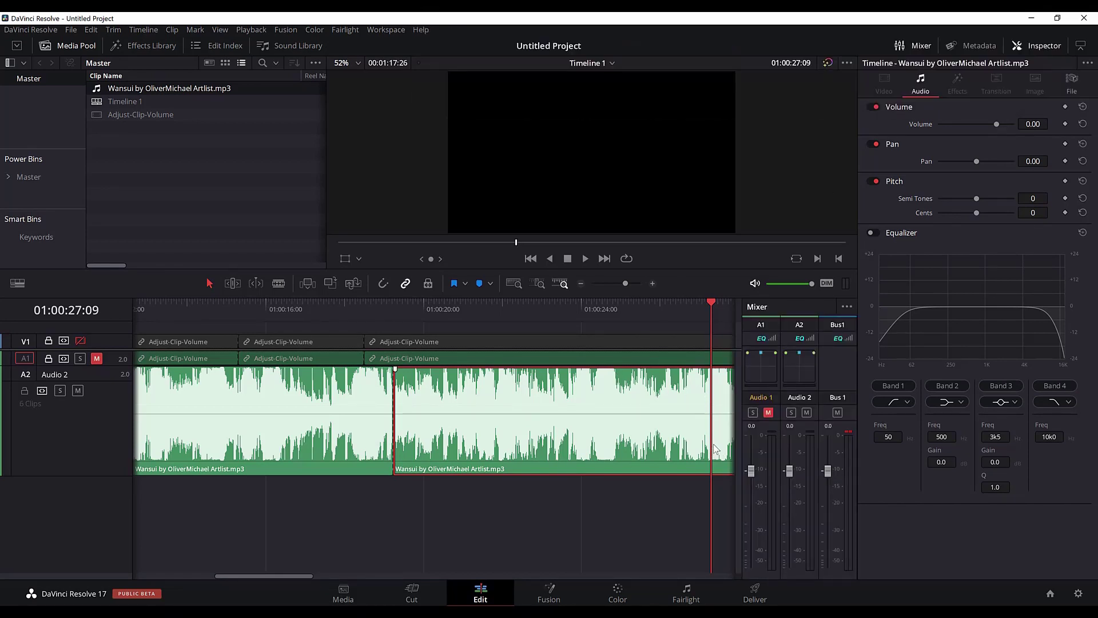
left_click(641, 485)
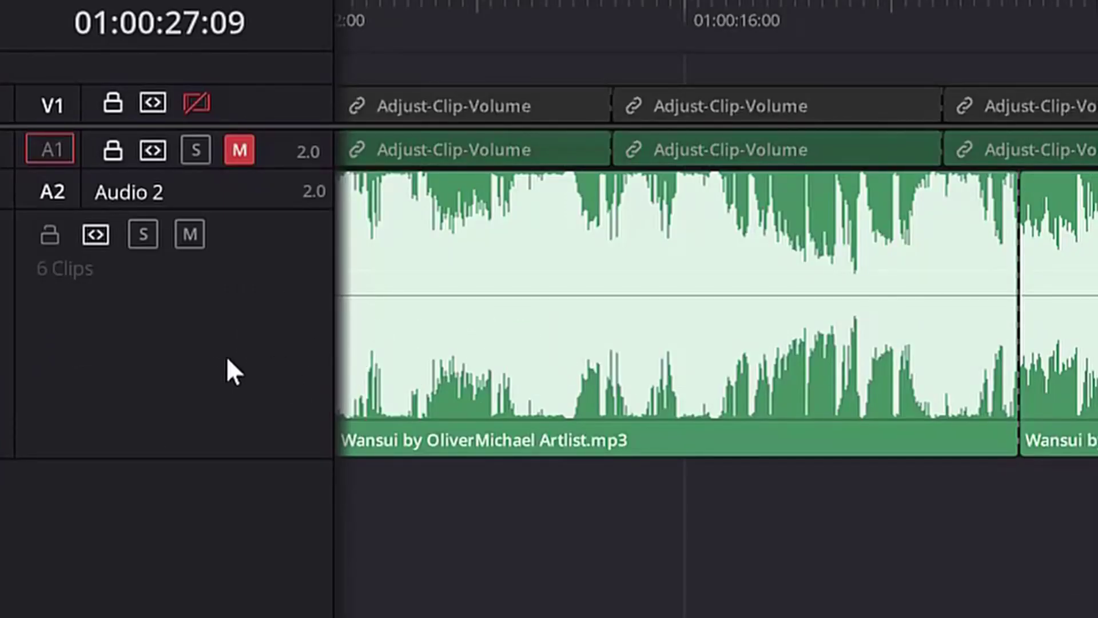
left_click(226, 334)
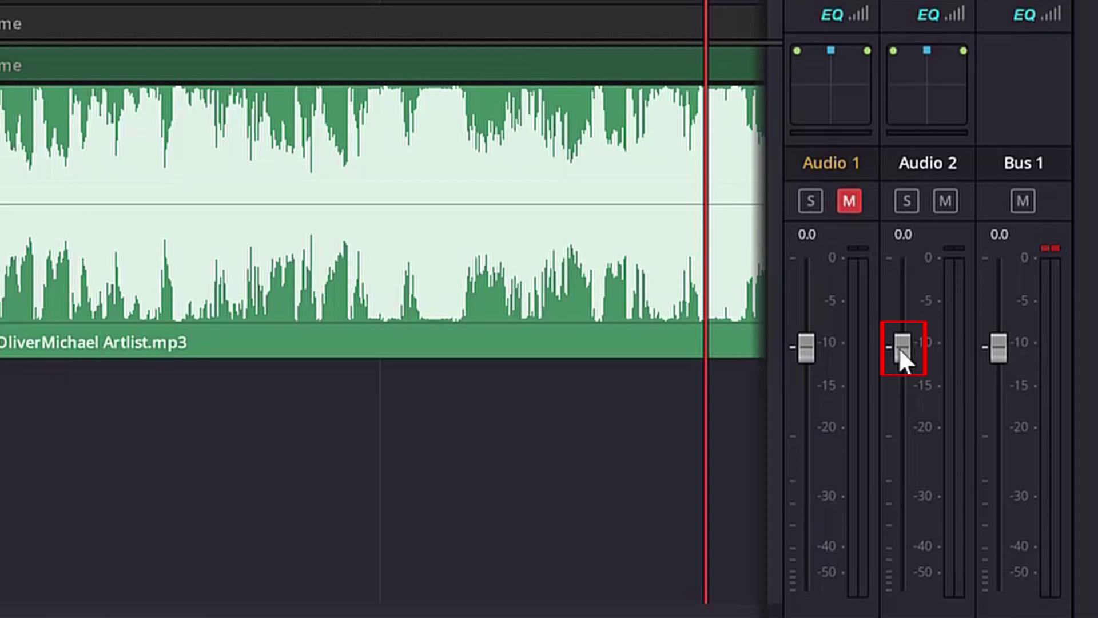
left_click_drag(900, 350, 902, 454)
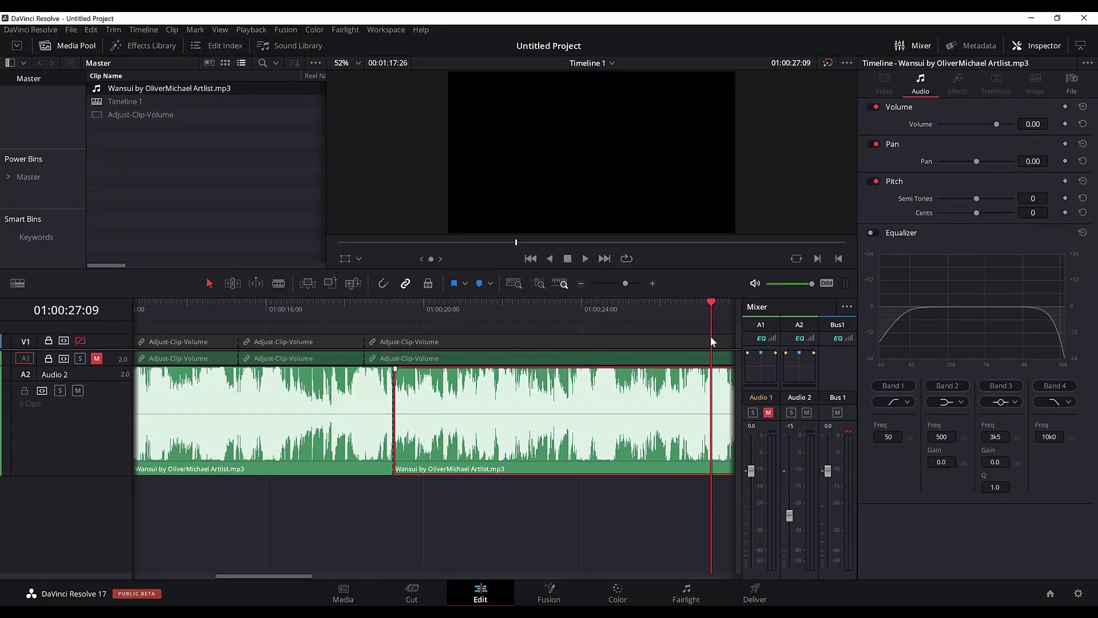
left_click(73, 436)
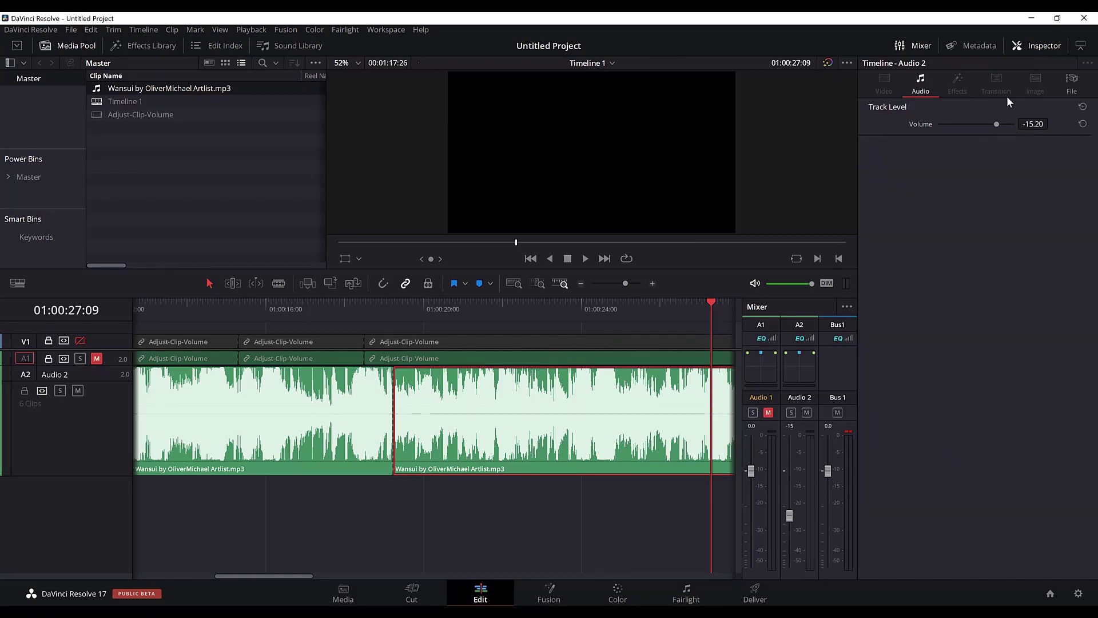